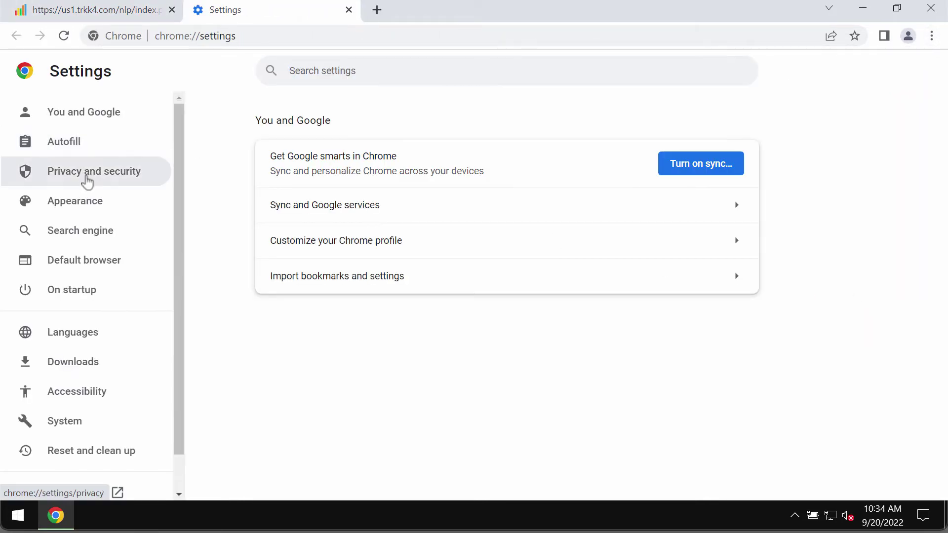
- Go to Privacy and security > Site settings > Notifications and scroll to the ten allowed sites
click(87, 181)
click(401, 451)
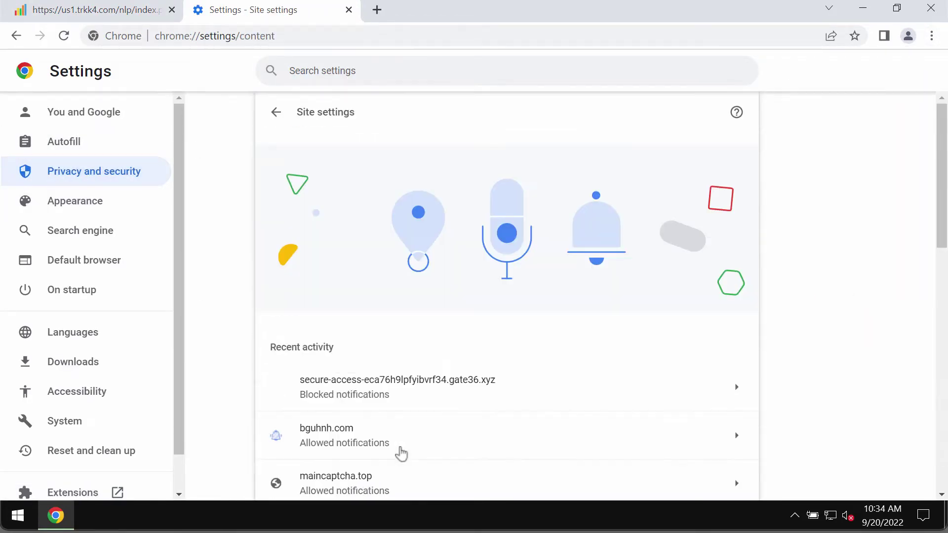
scroll(361, 427, down, 4)
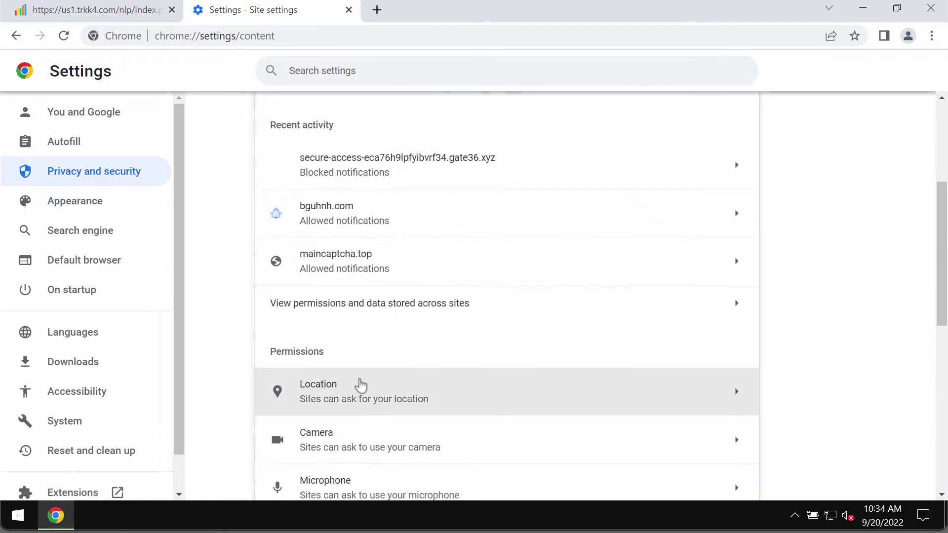
scroll(364, 409, down, 1)
click(356, 465)
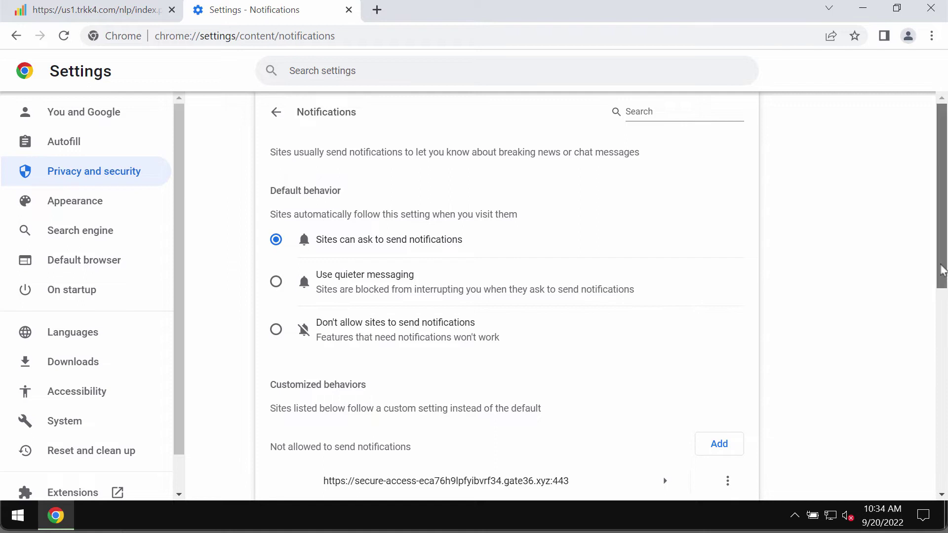
drag(944, 267, 925, 460)
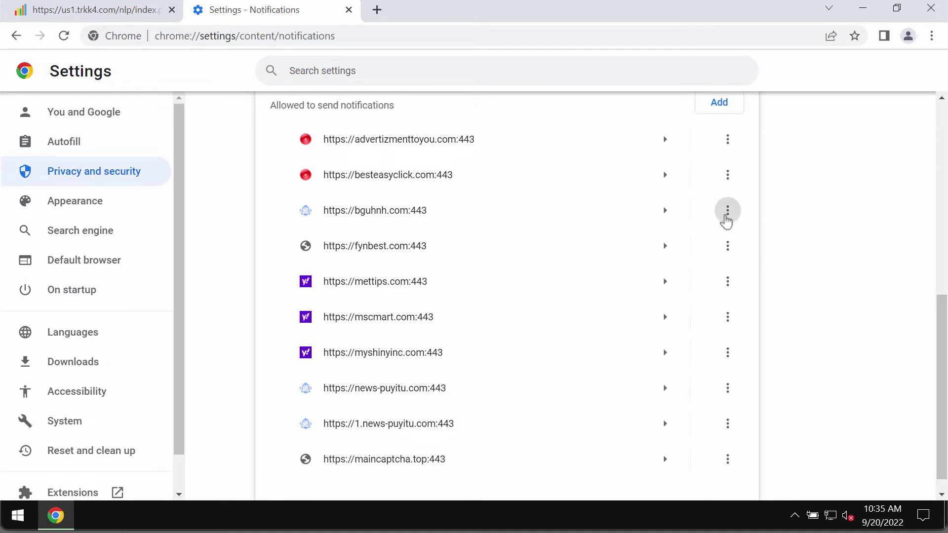
- Remove bguhnh.com, advertizmenttoyou.com, mettips.com, mscmart.com and fynbest.com from allowed notifications
click(727, 211)
click(723, 263)
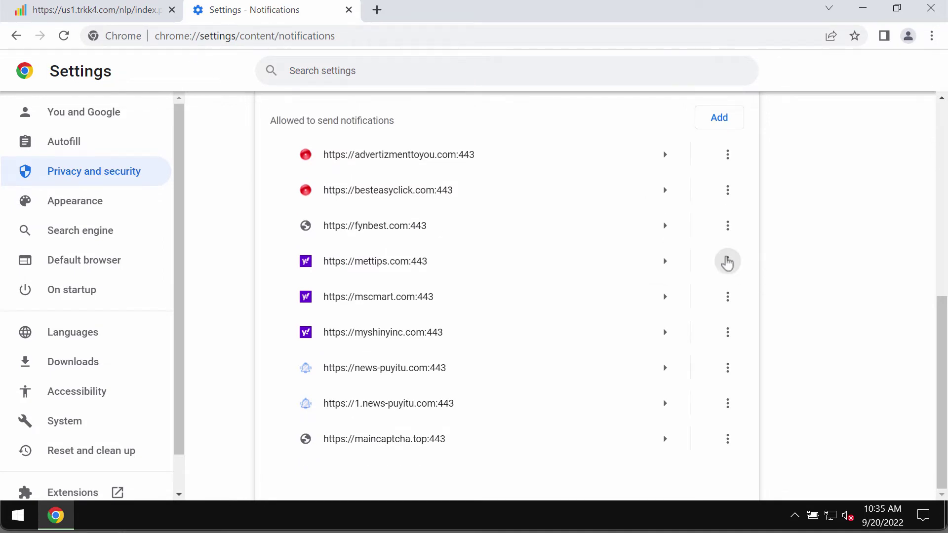
click(728, 154)
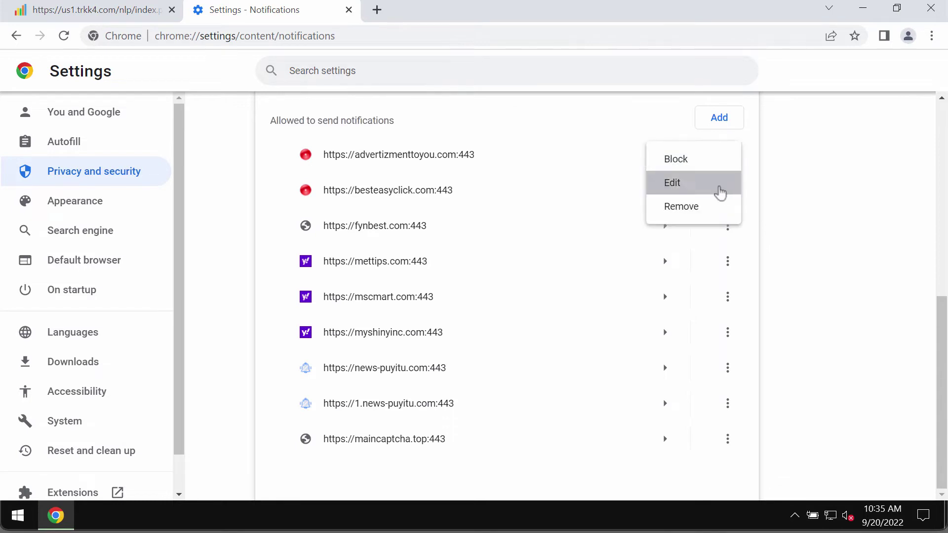
click(720, 207)
click(728, 262)
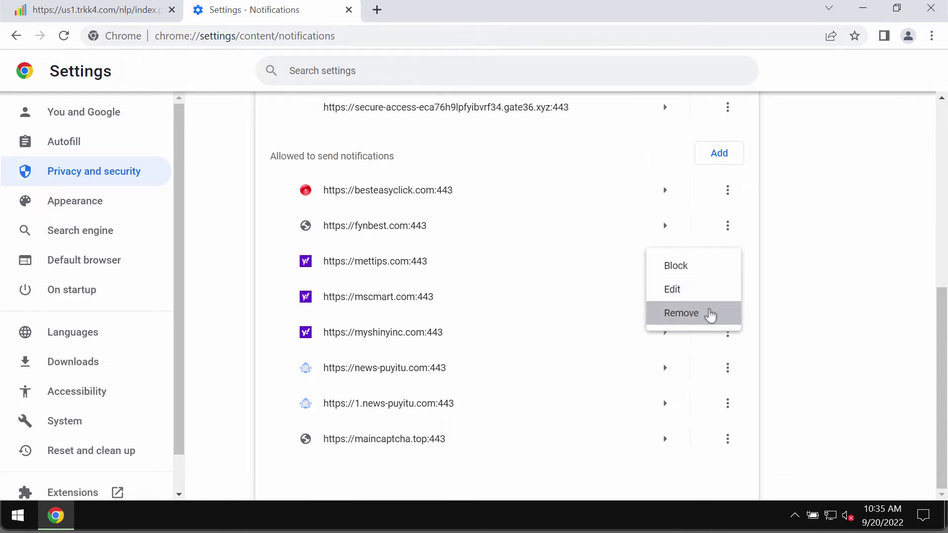
click(710, 313)
click(726, 297)
click(715, 349)
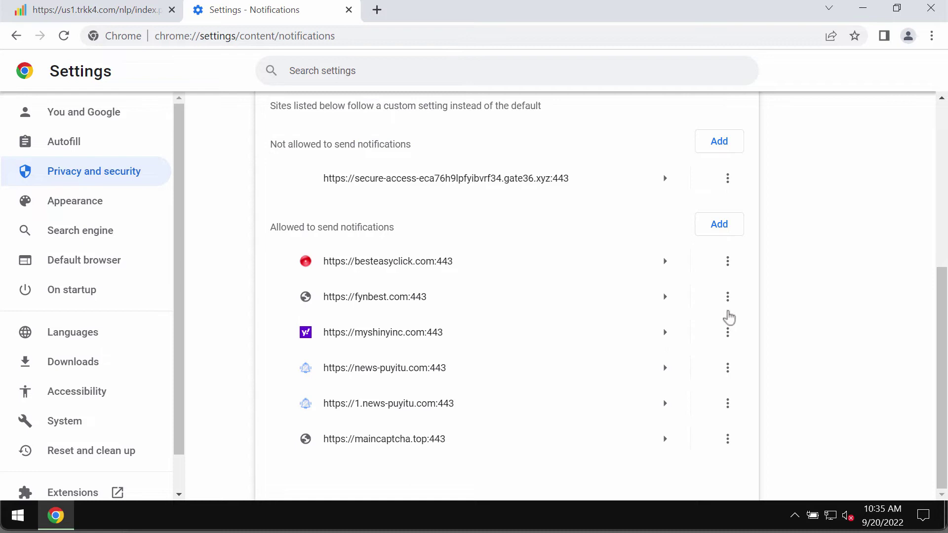
click(728, 297)
click(706, 355)
- Remove besteasyclick.com, myshinyinc.com, news-puyitu.com and 1.news-puyitu.com from allowed notifications
click(728, 297)
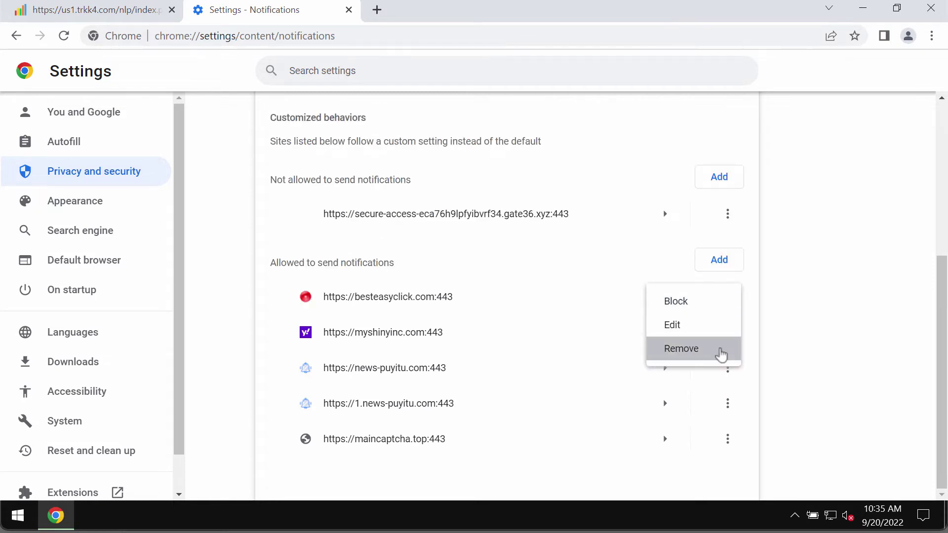
click(714, 349)
click(728, 332)
click(706, 384)
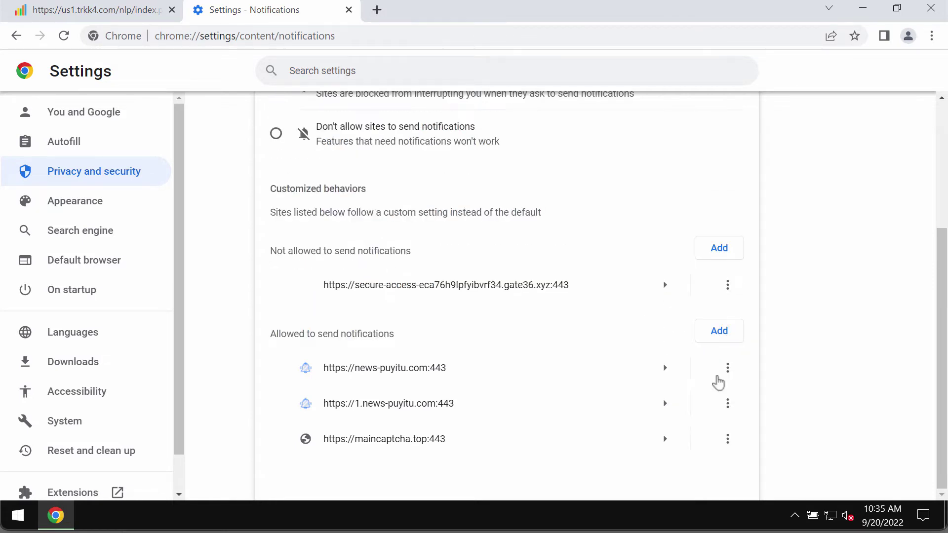
click(727, 367)
click(714, 419)
click(727, 415)
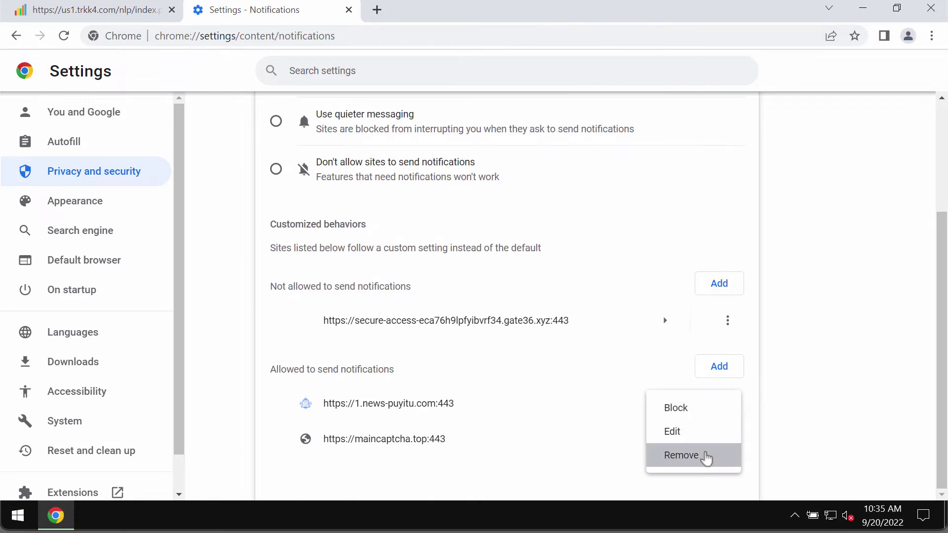
click(706, 453)
click(545, 36)
- Load combocleaner.com, close the leftover trkk4.com tab, and minimize Chrome
key(ctrl+a)
text(c)
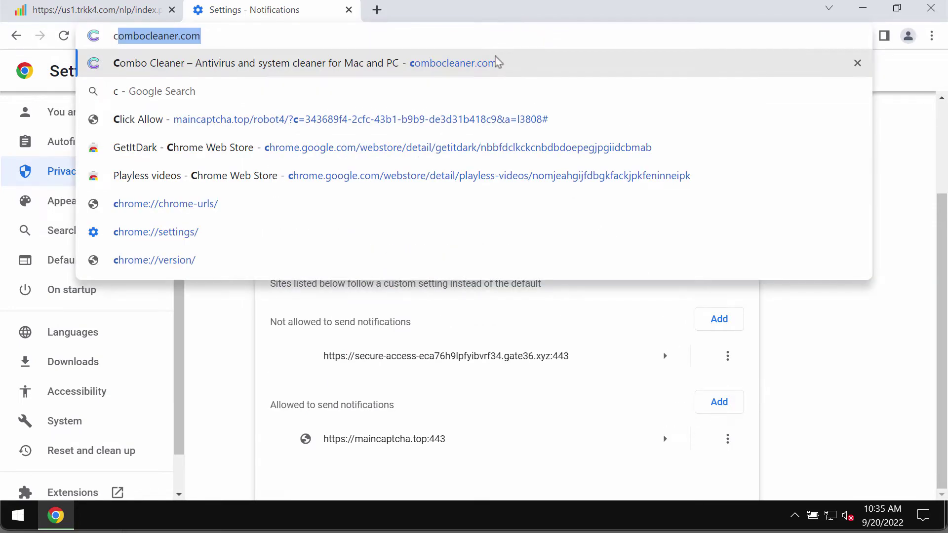
key(Return)
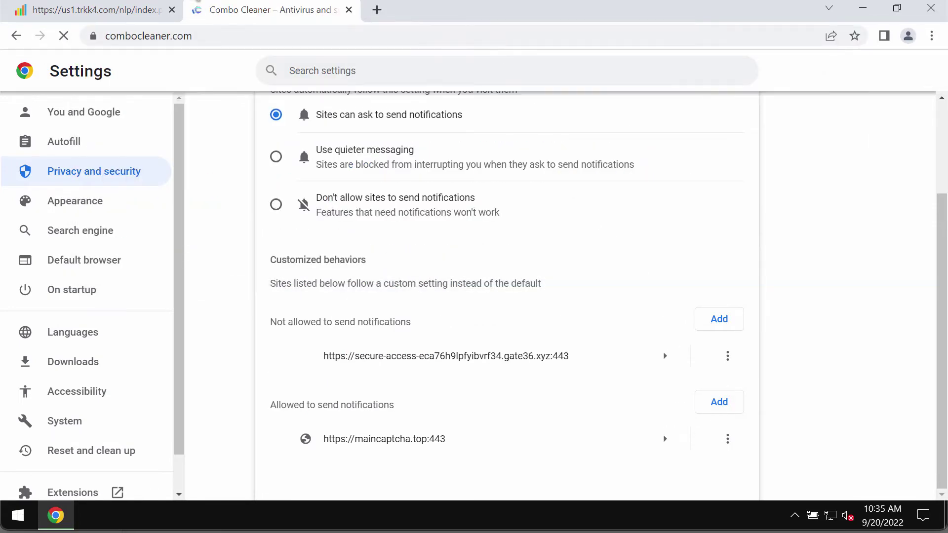
click(172, 10)
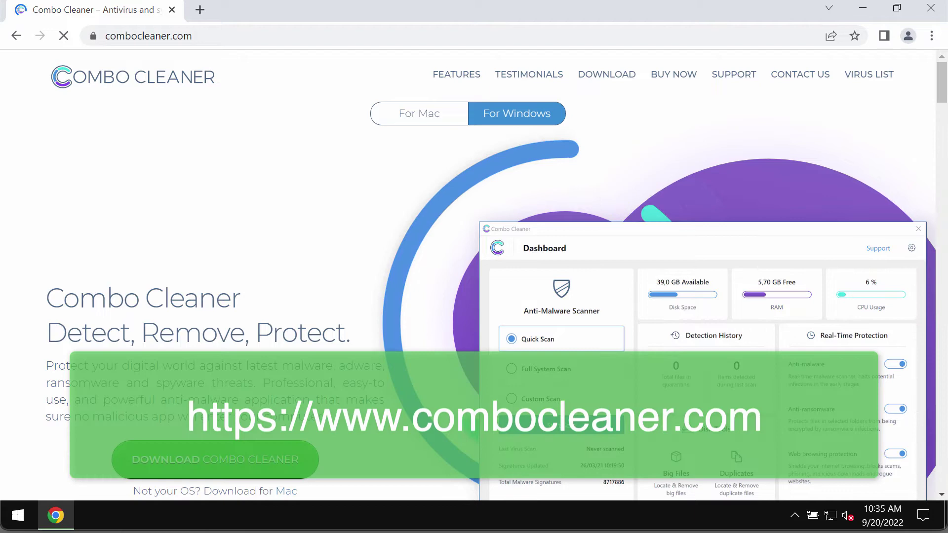
click(313, 35)
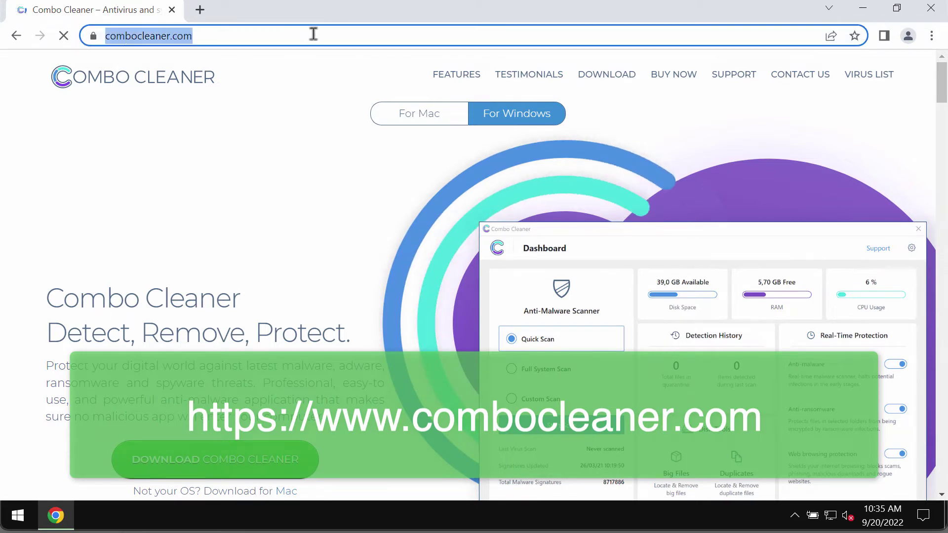
click(313, 34)
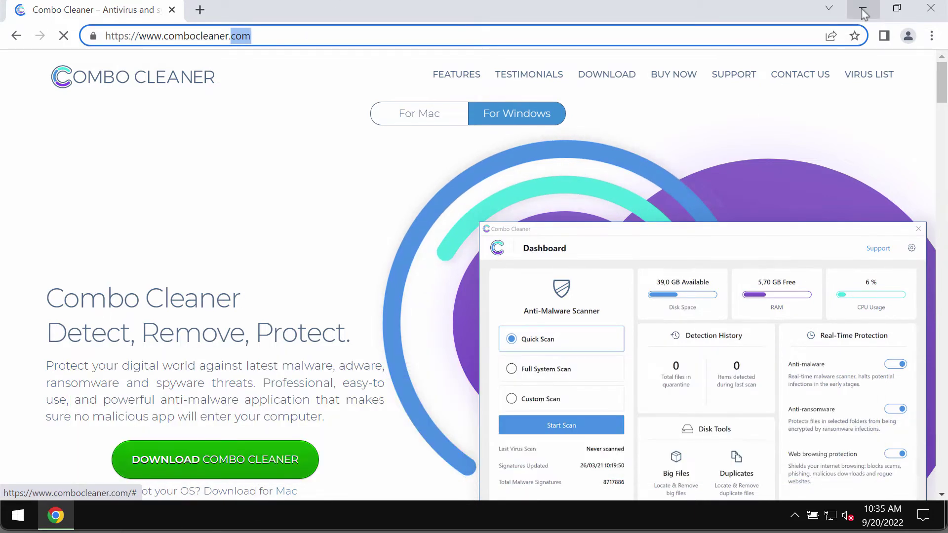
click(864, 10)
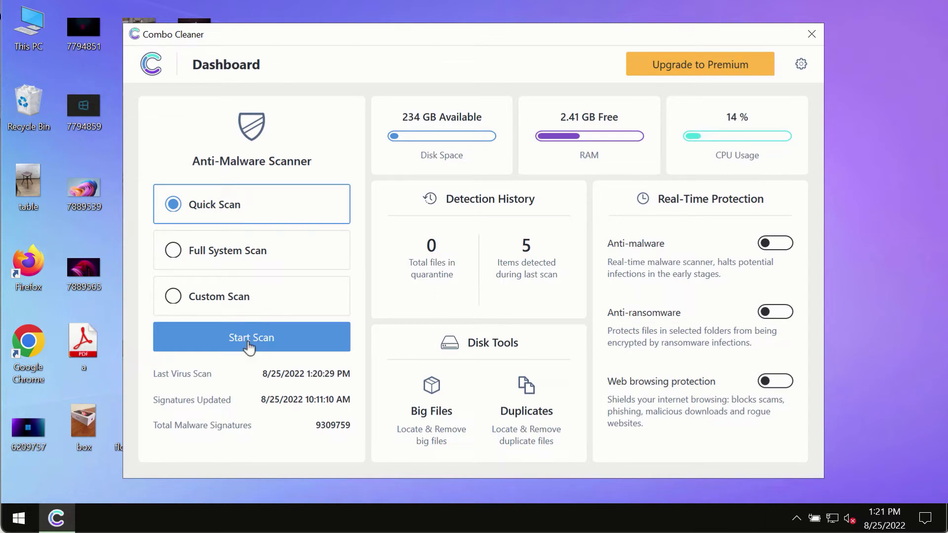
- Start a Combo Cleaner Quick Scan, go back to the dashboard, then reopen its progress view
click(273, 341)
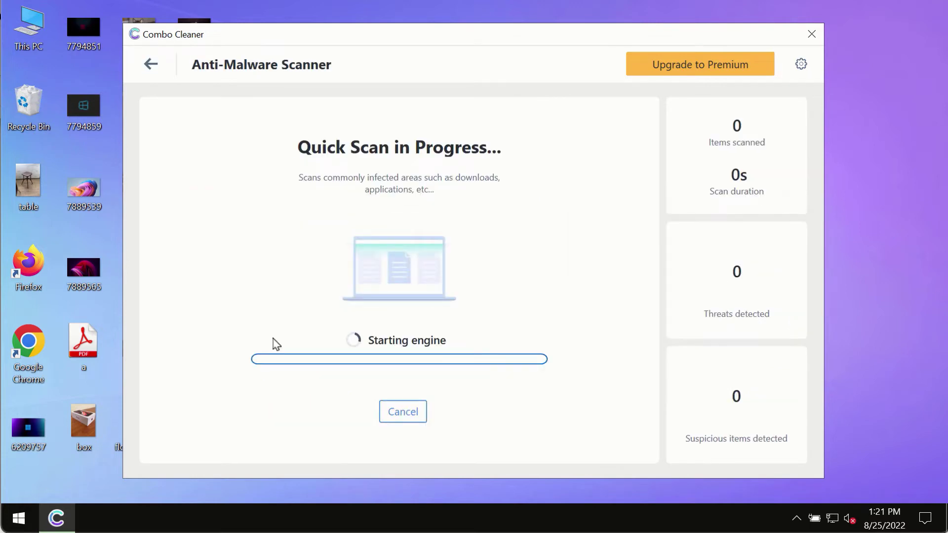
click(148, 64)
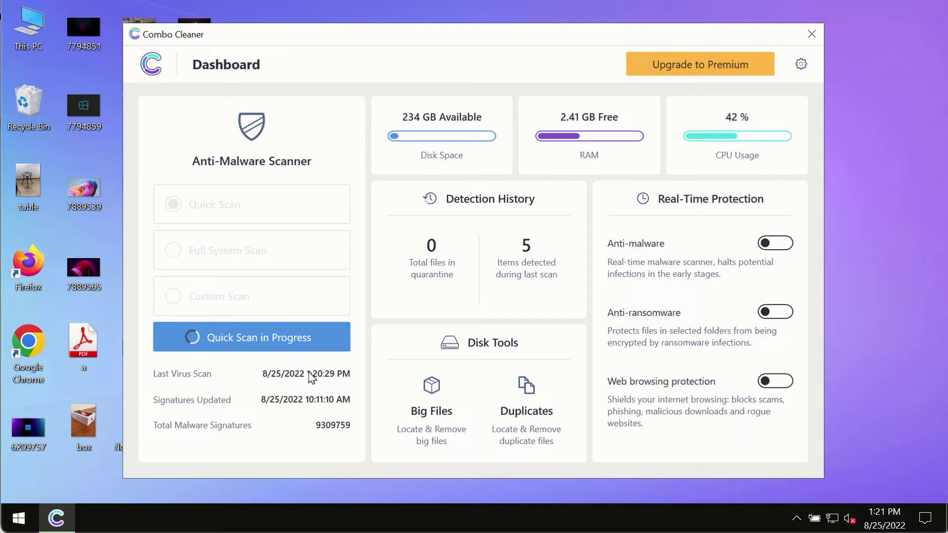
click(262, 332)
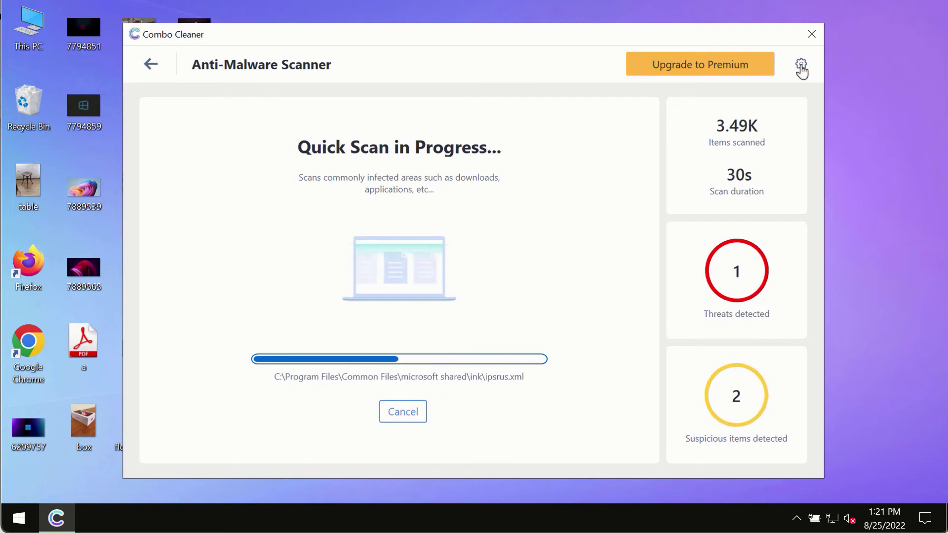
- Open Combo Cleaner settings and view the Anti-Ransomware section
click(801, 66)
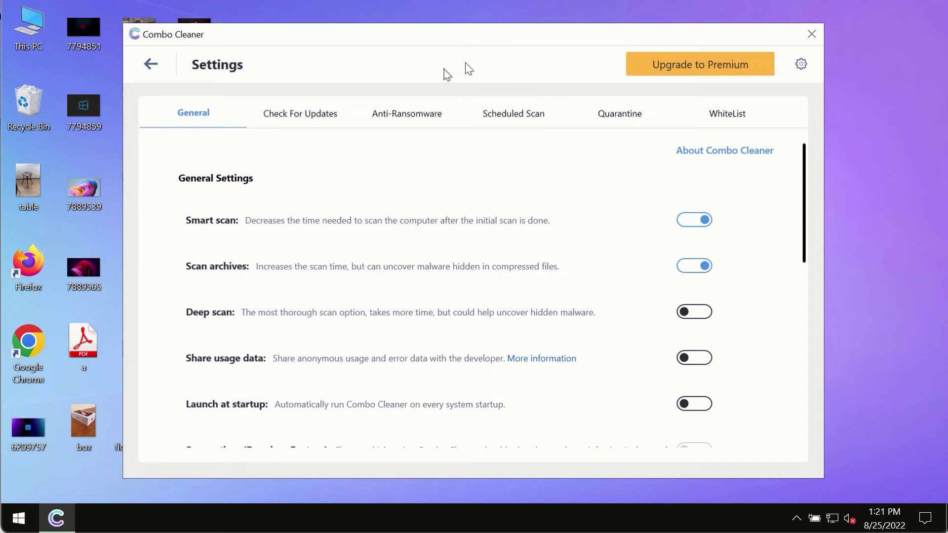
click(394, 120)
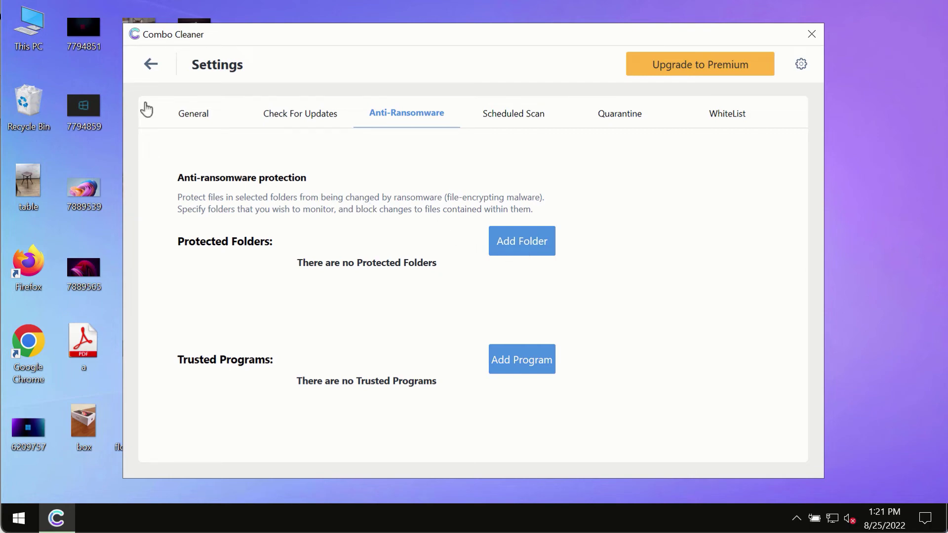
- Return to the dashboard and reopen the Quick Scan progress view to watch the results
click(154, 75)
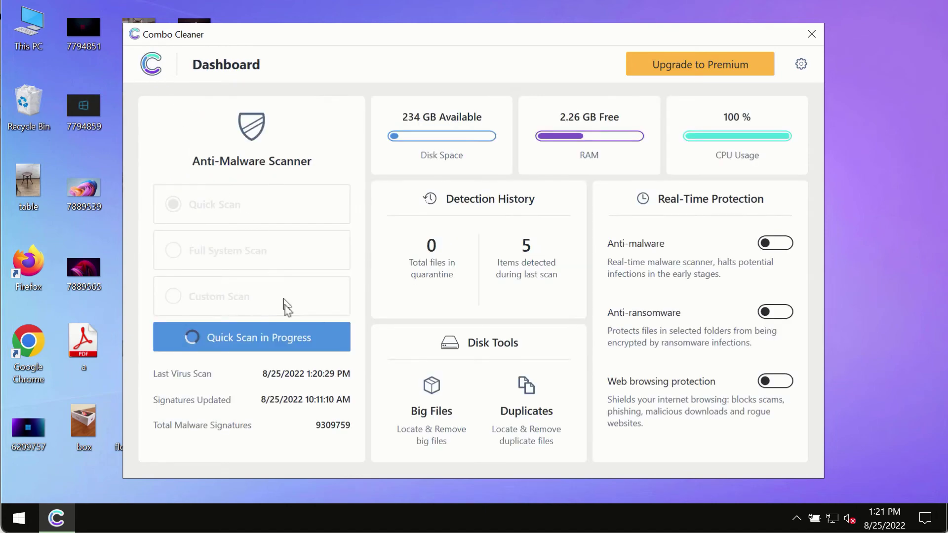
click(296, 338)
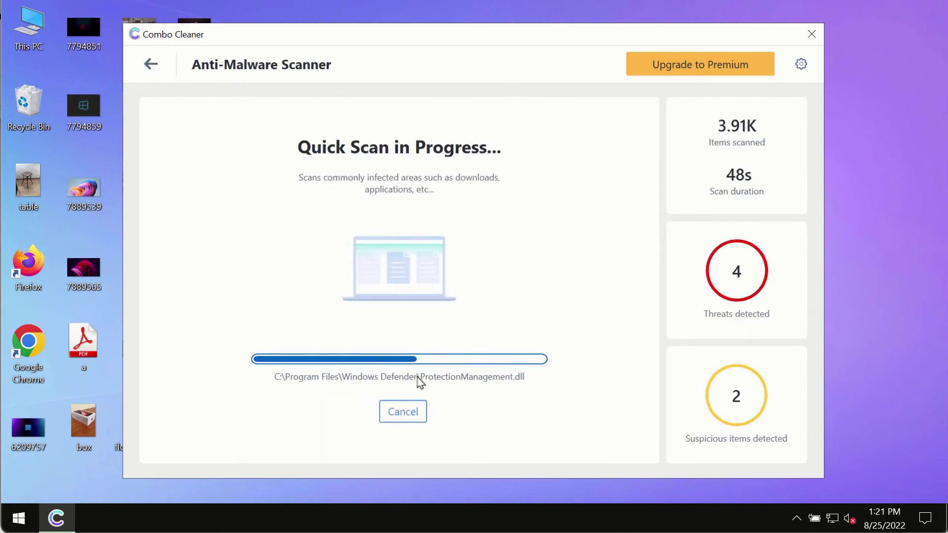